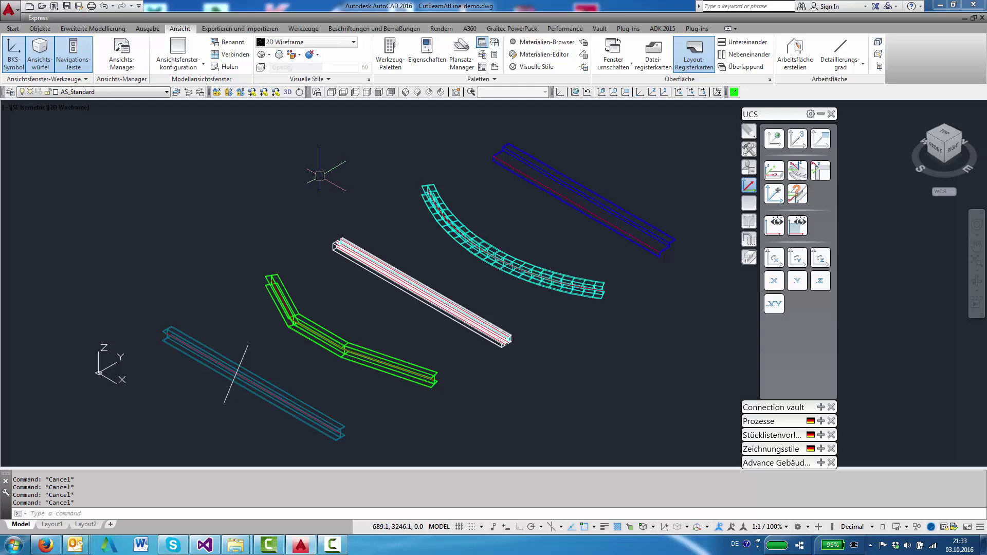
Step: Repeat the CBT_CUTBEAM beam-cutting command from the right-click menu
right_click(320, 177)
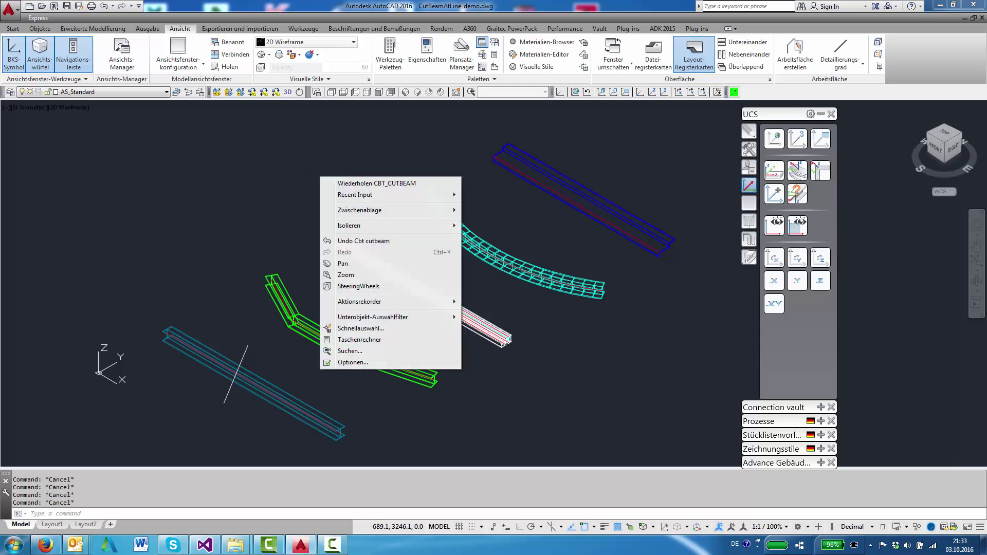
click(401, 184)
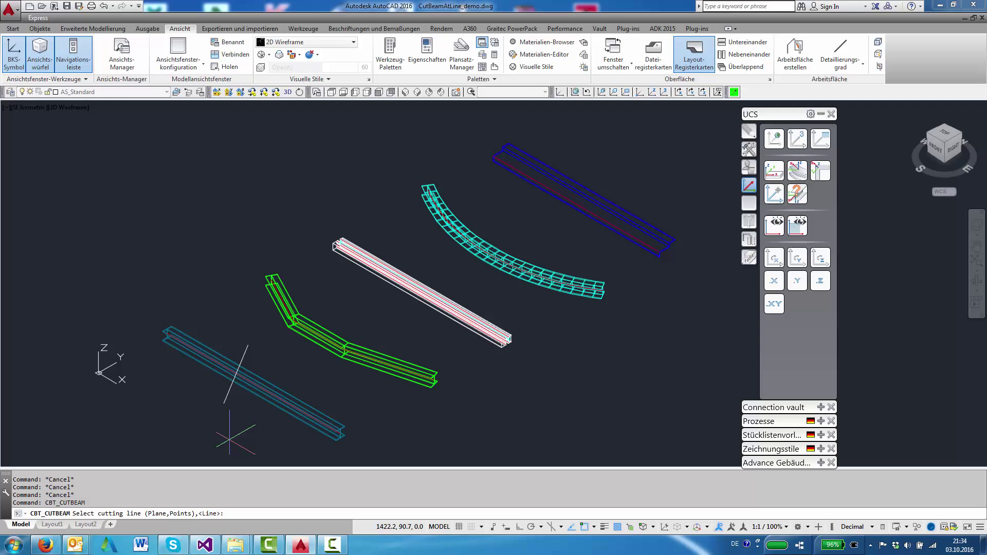
Step: Cut off the teal beam's upper-left end at the line crossing it
key(Return)
click(241, 363)
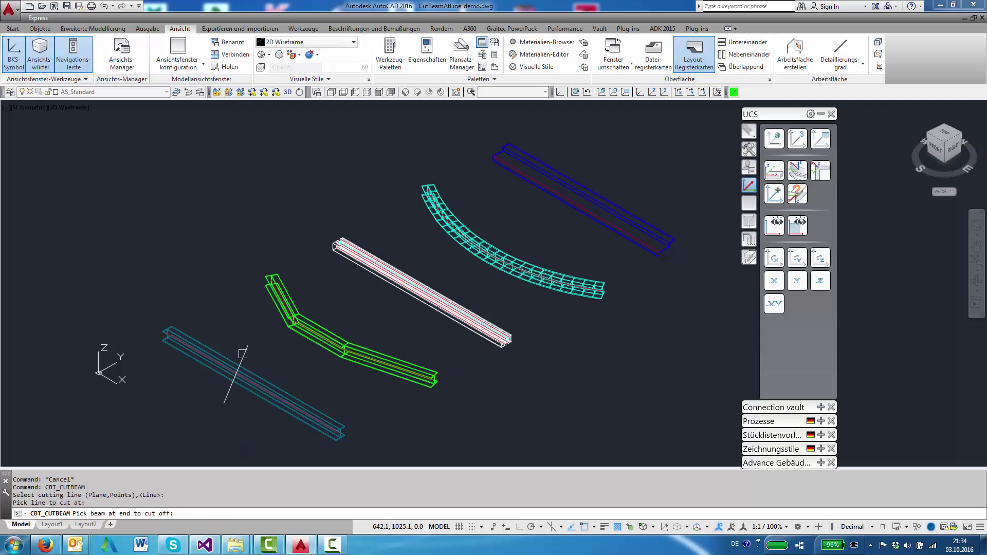
click(174, 330)
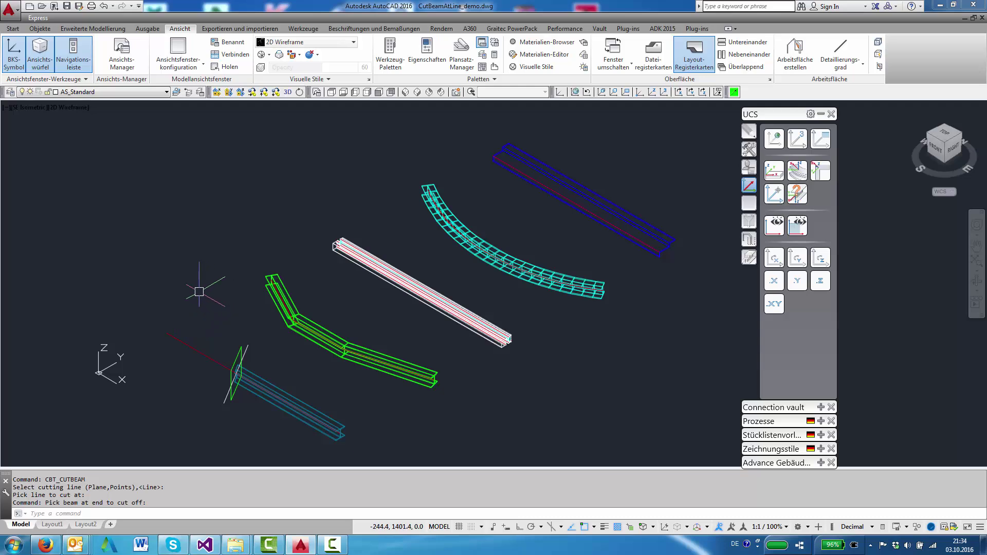
right_click(360, 306)
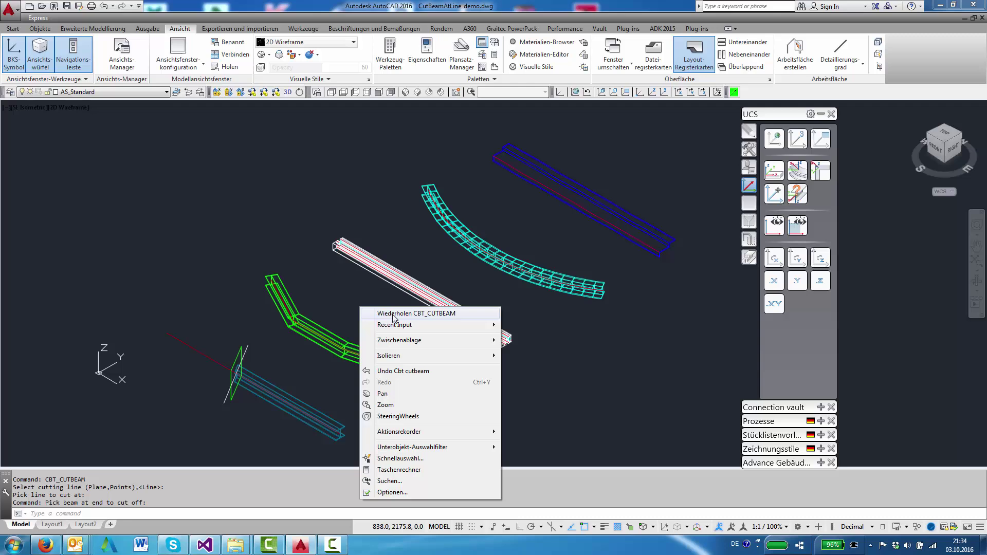
click(394, 315)
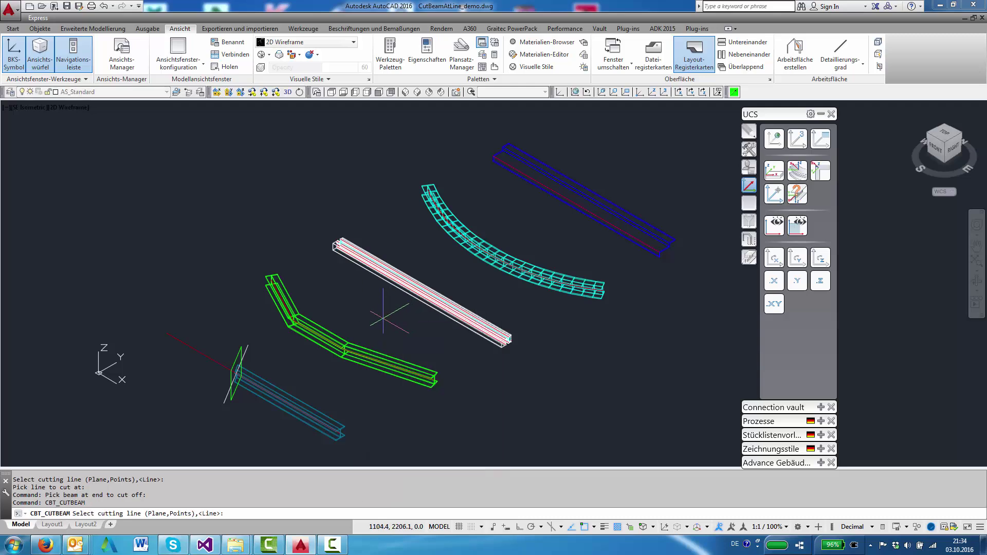
text(p)
Step: Cut off the bent green beam's lower-right end at a two-point plane
key(Return)
click(353, 327)
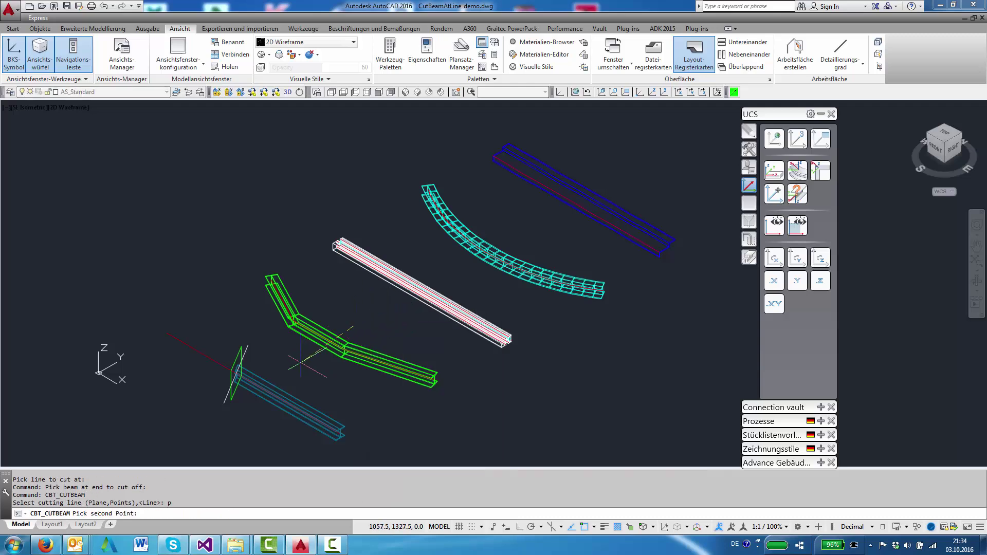
click(301, 362)
click(411, 359)
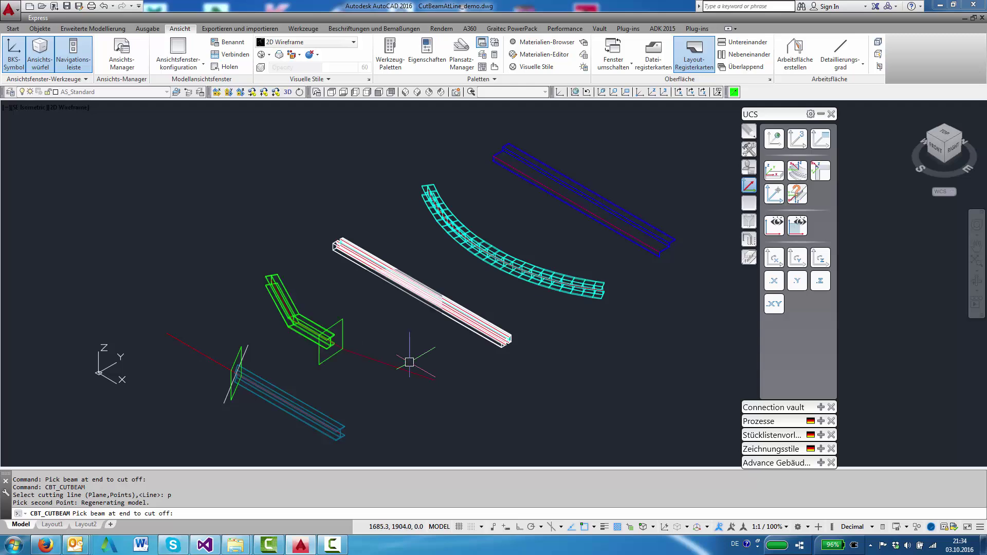
right_click(362, 223)
click(396, 229)
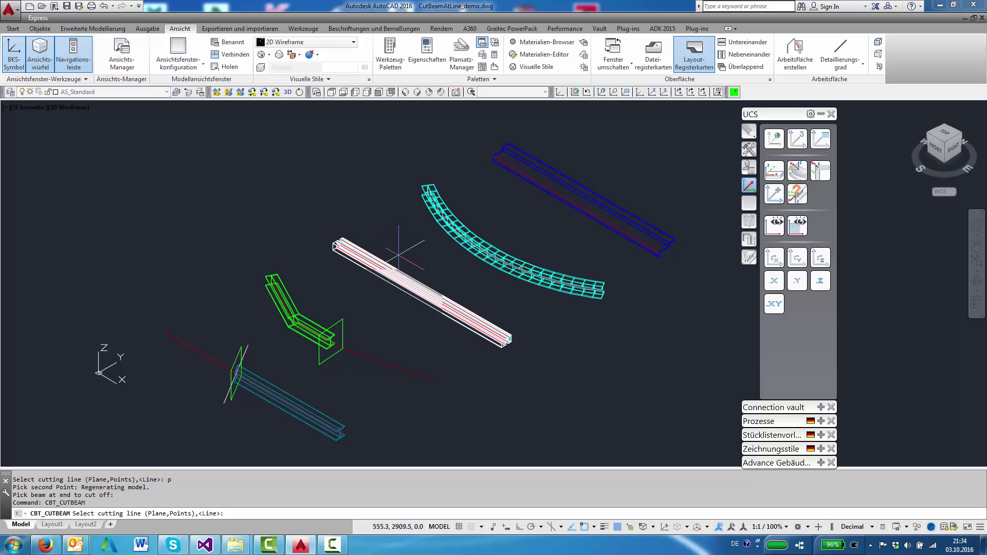
text(p)
Step: Cut off the white beam's upper-left end at a two-point plane
key(Return)
click(402, 251)
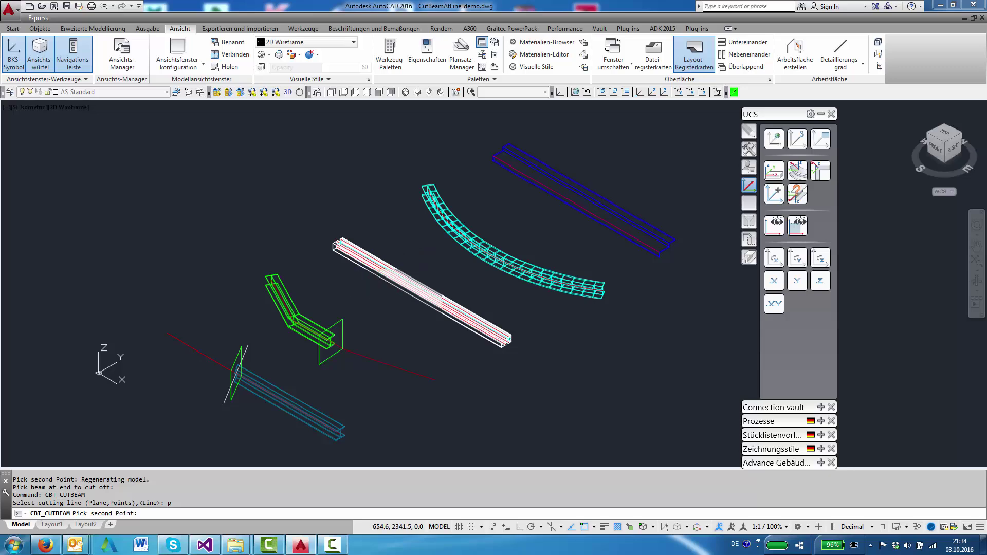
click(365, 281)
click(373, 231)
right_click(373, 232)
key(Escape)
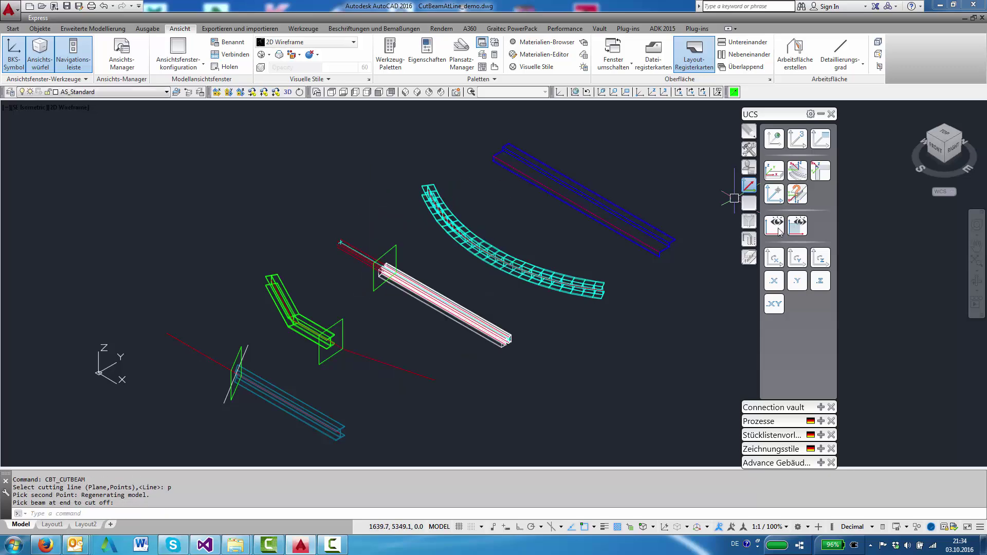
Step: Orbit to a low side-on view of the beams and align the UCS to the view
click(976, 282)
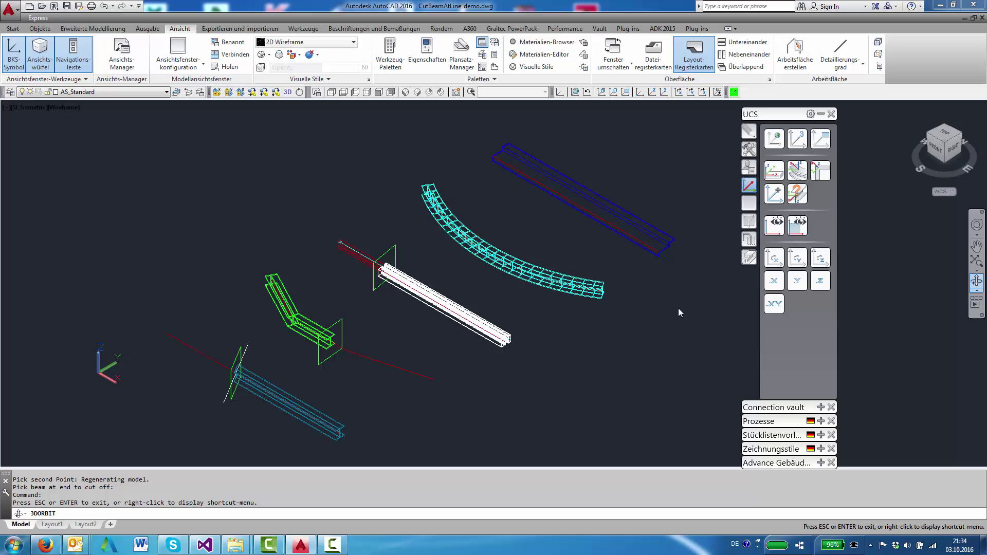
drag(679, 311, 624, 269)
right_click(600, 243)
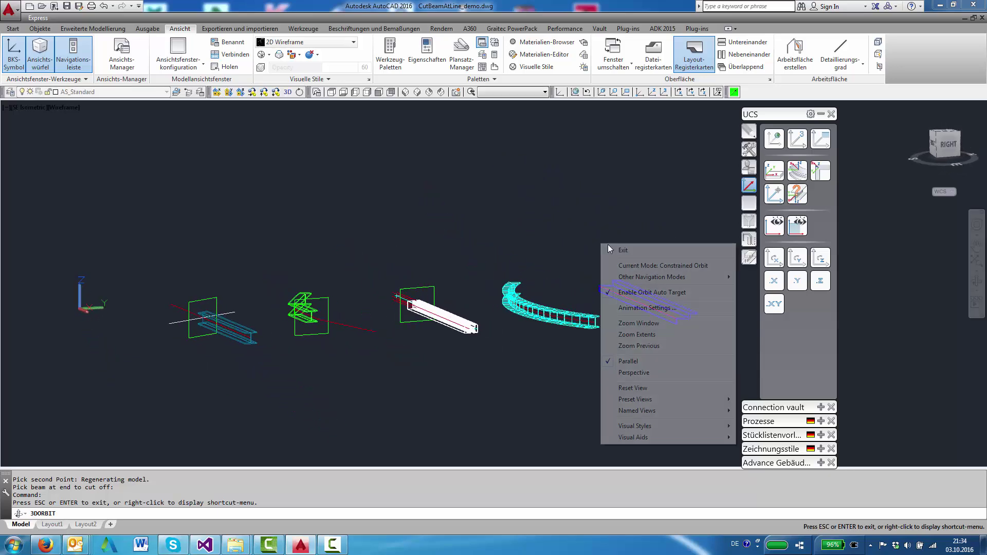
click(625, 247)
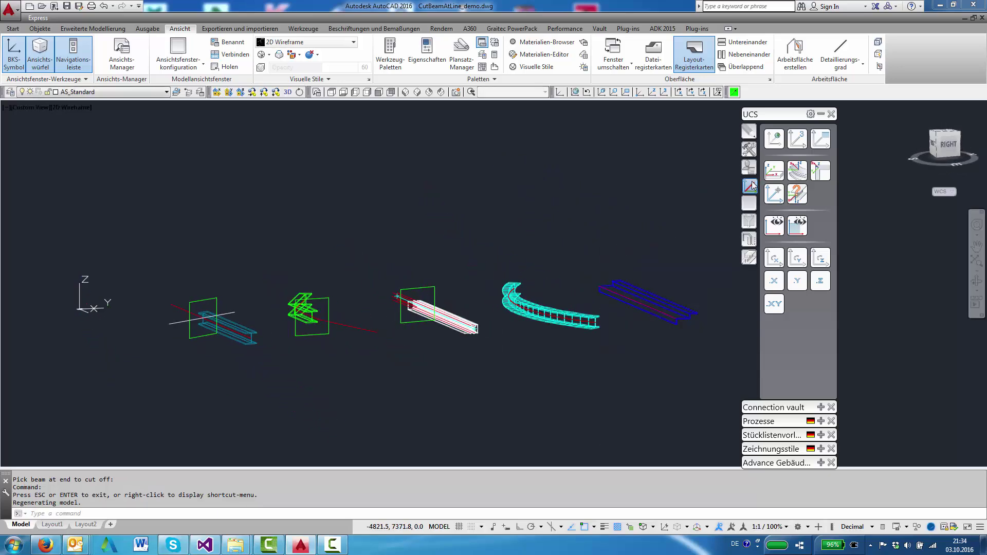
click(822, 144)
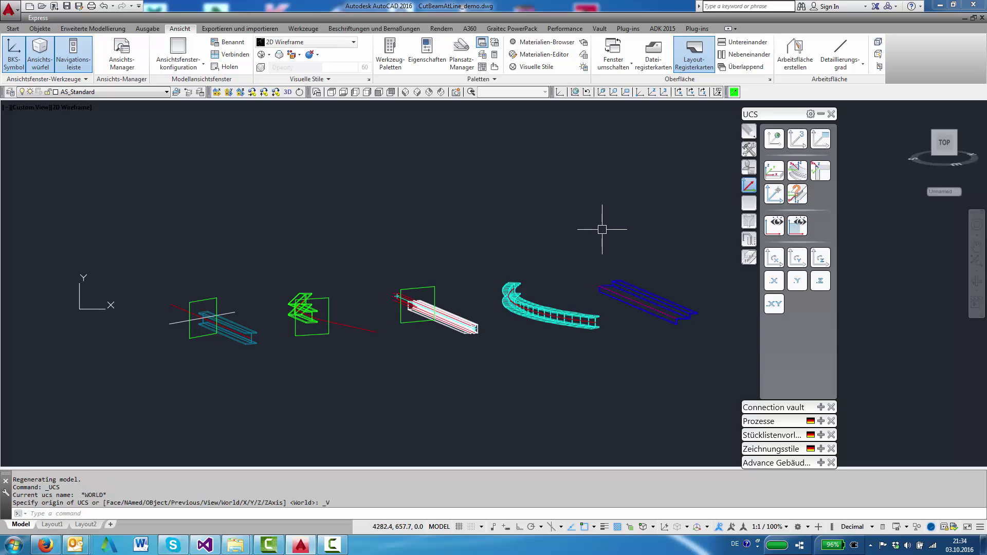
right_click(556, 243)
mouse_move(590, 260)
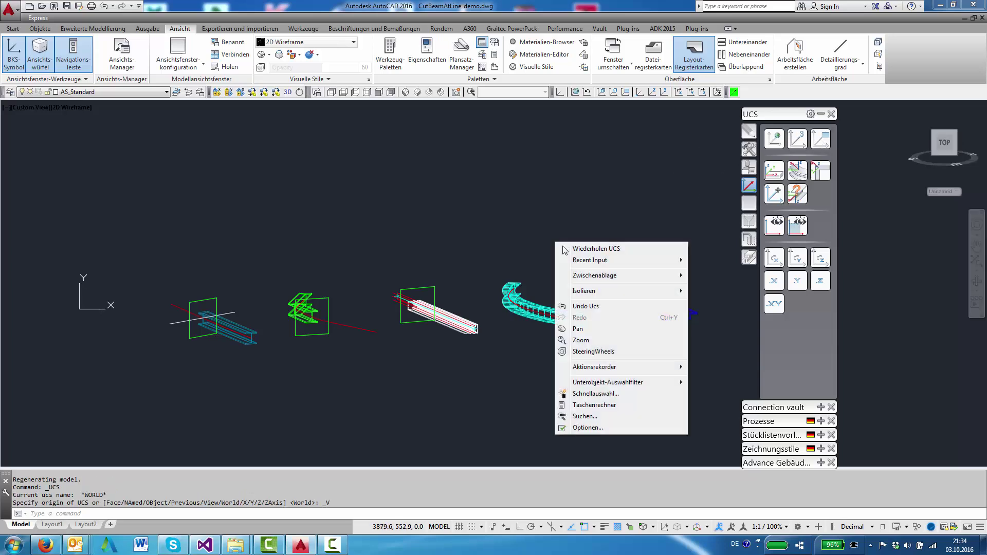
Step: Cut off one end of the curved cyan beam at a two-point line
click(724, 283)
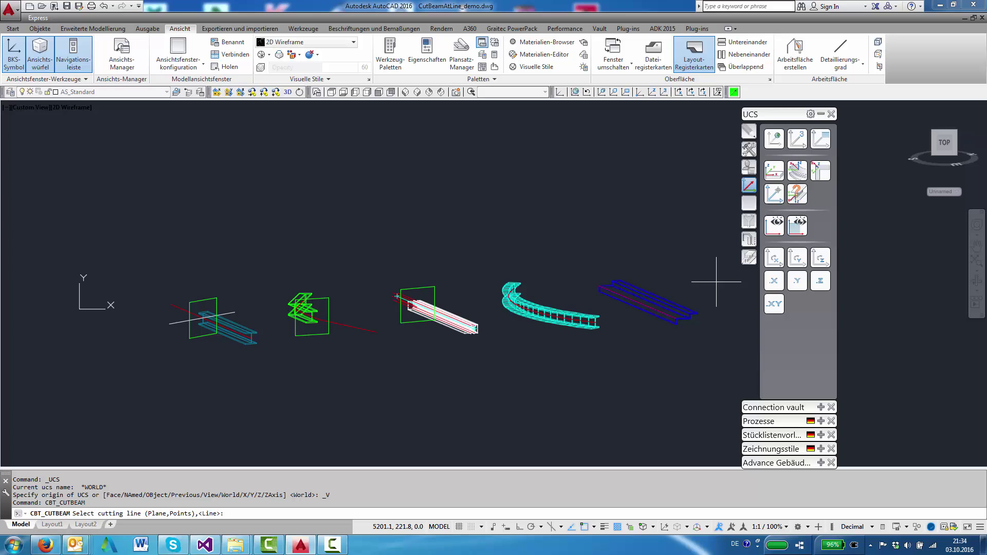
text(p)
key(Return)
click(551, 292)
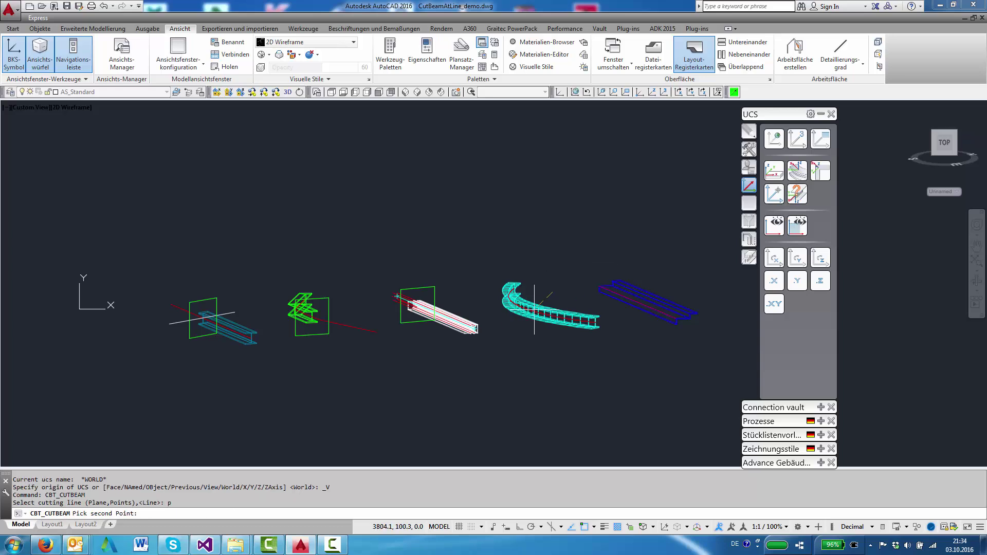
click(521, 329)
click(587, 330)
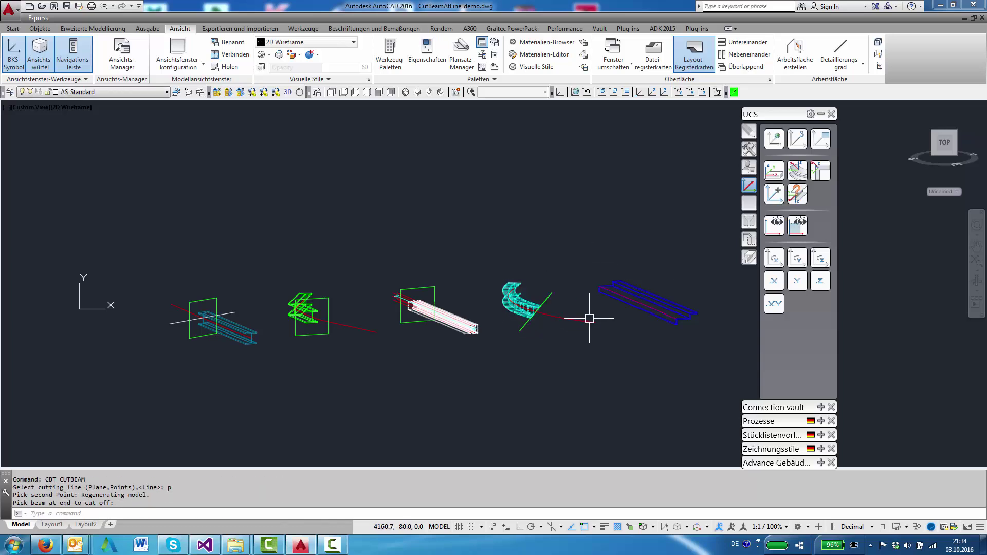
right_click(555, 268)
click(575, 275)
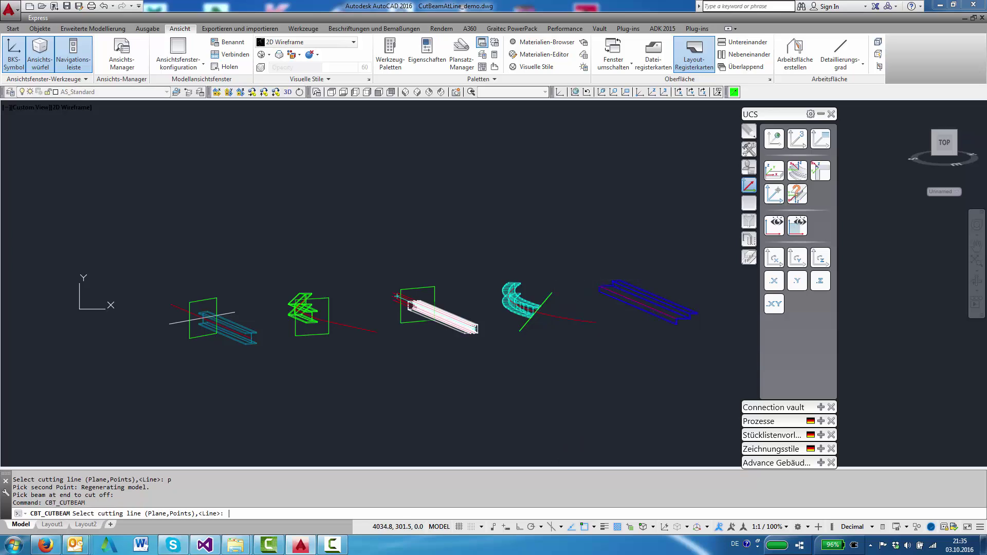
text(p)
Step: Cut off the curved beam's other end at a second two-point line
key(Return)
click(534, 293)
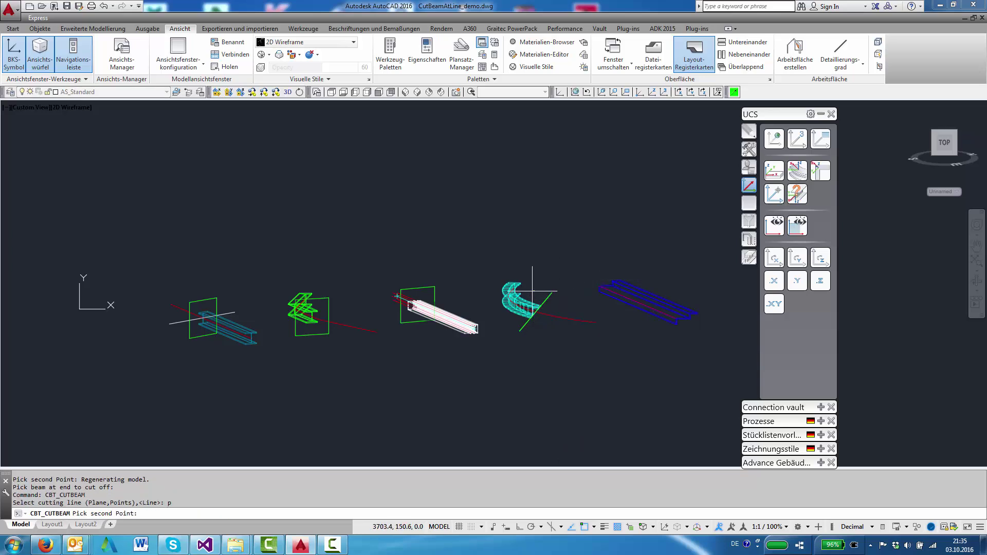
click(494, 306)
scroll(502, 311, up, 2)
click(506, 306)
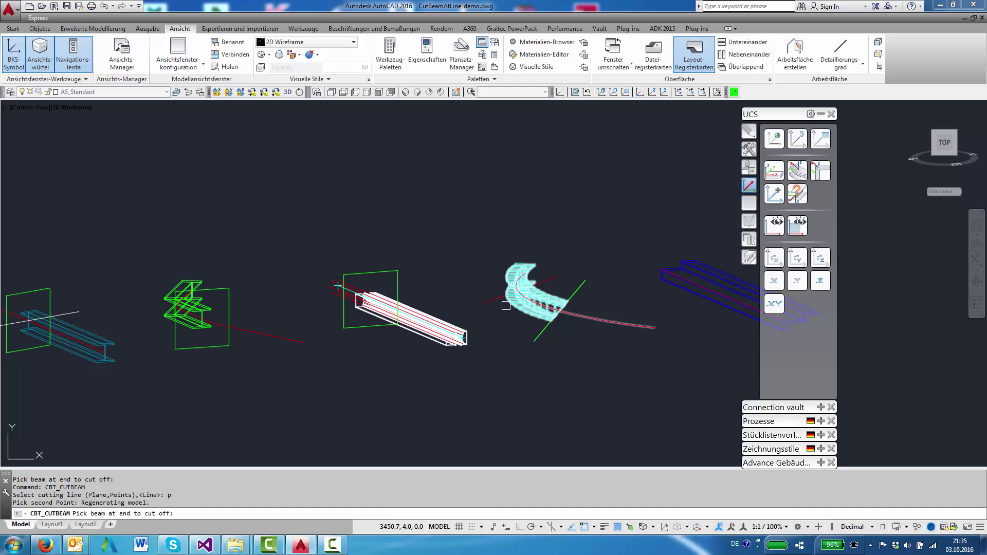
scroll(507, 306, down, 3)
key(Escape)
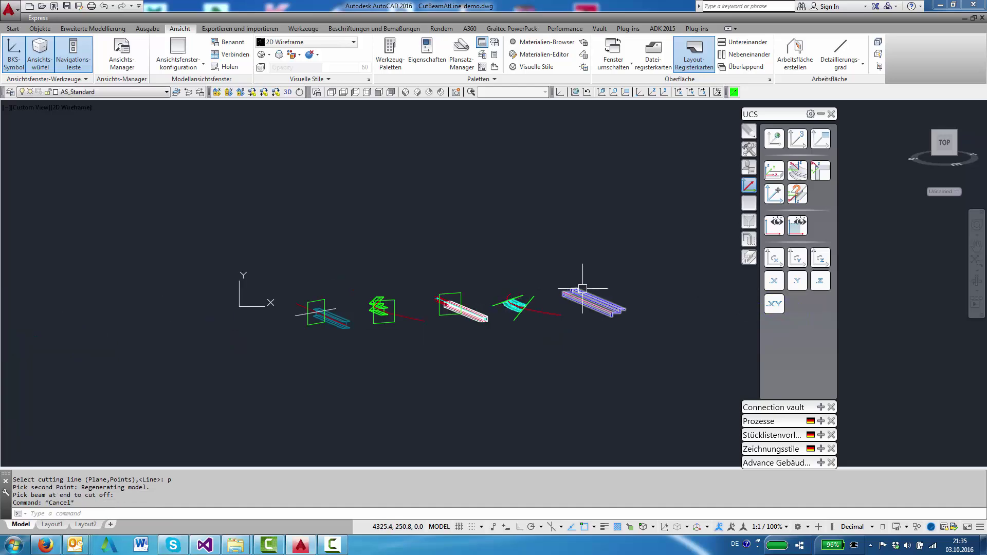
scroll(591, 287, up, 2)
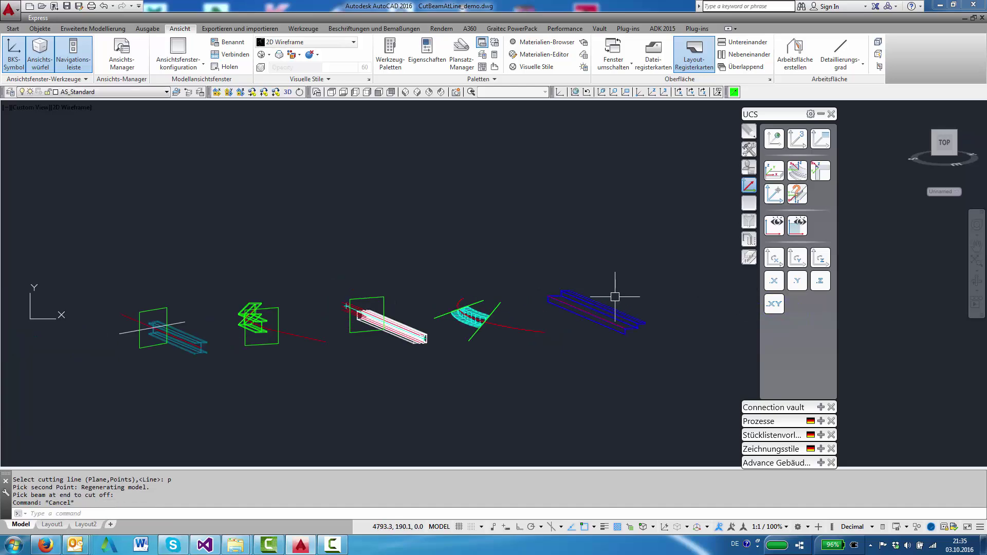
scroll(613, 303, up, 1)
scroll(614, 302, up, 1)
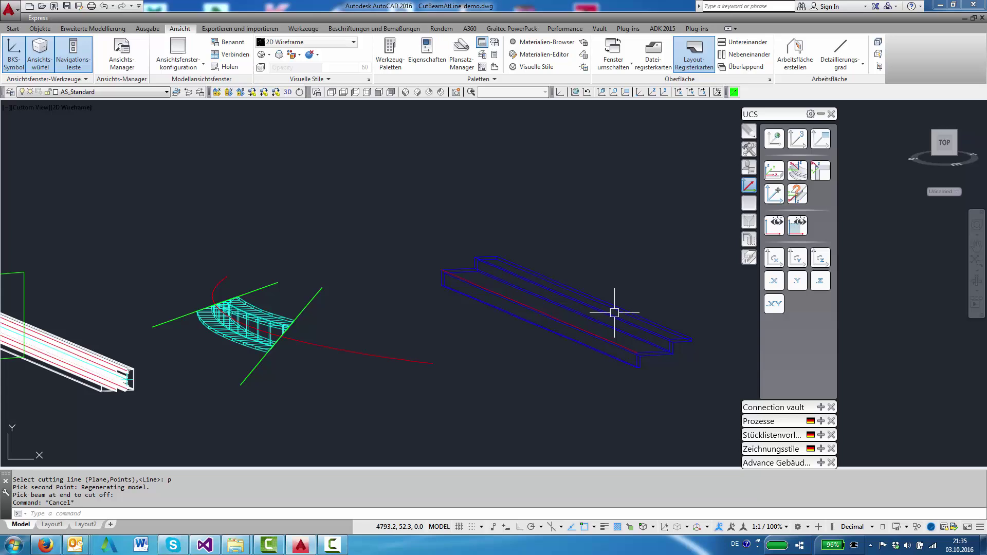
Step: Rerun CBT_CUTBEAM with a three-point plane snapped to the blue channel's corners
right_click(575, 232)
click(616, 239)
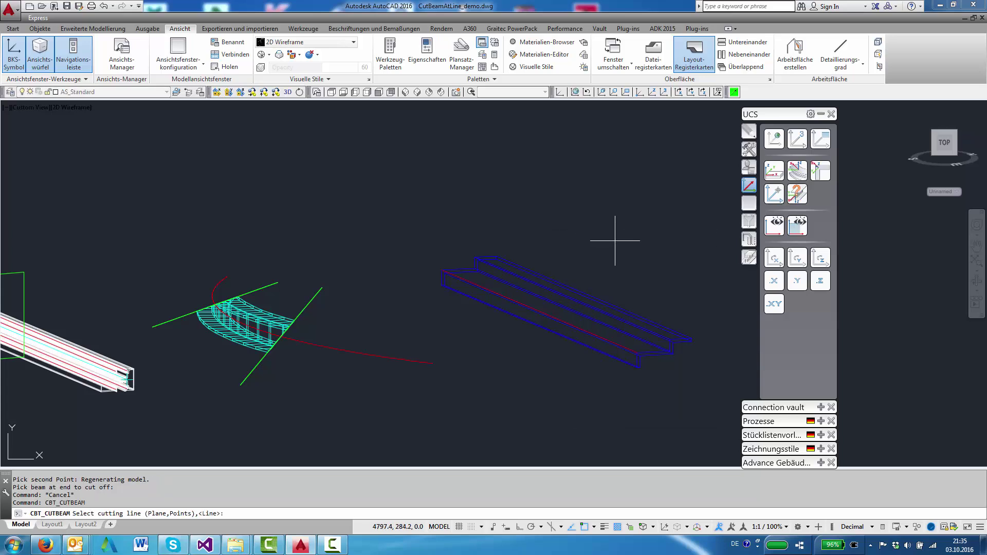
text(pl)
key(Return)
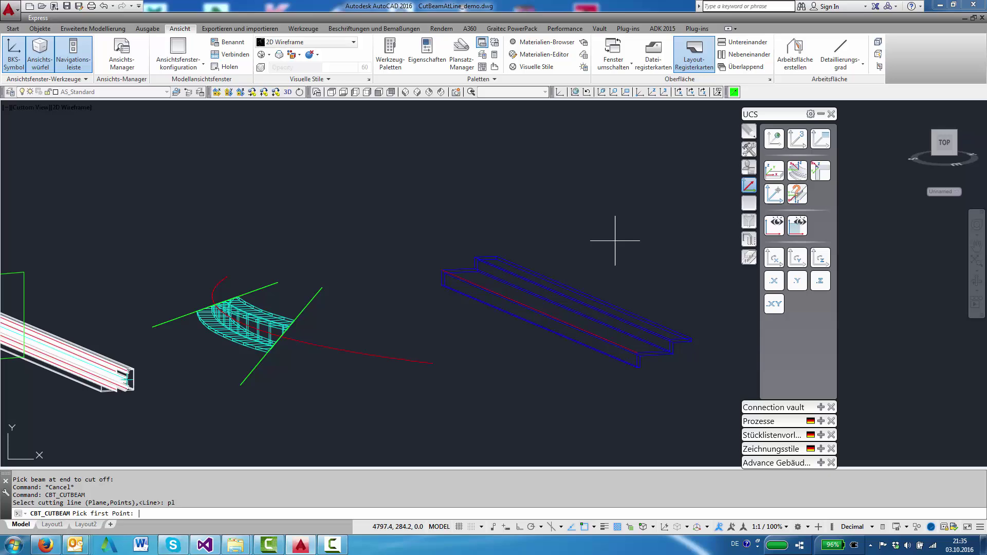
scroll(494, 272, up, 2)
click(362, 310)
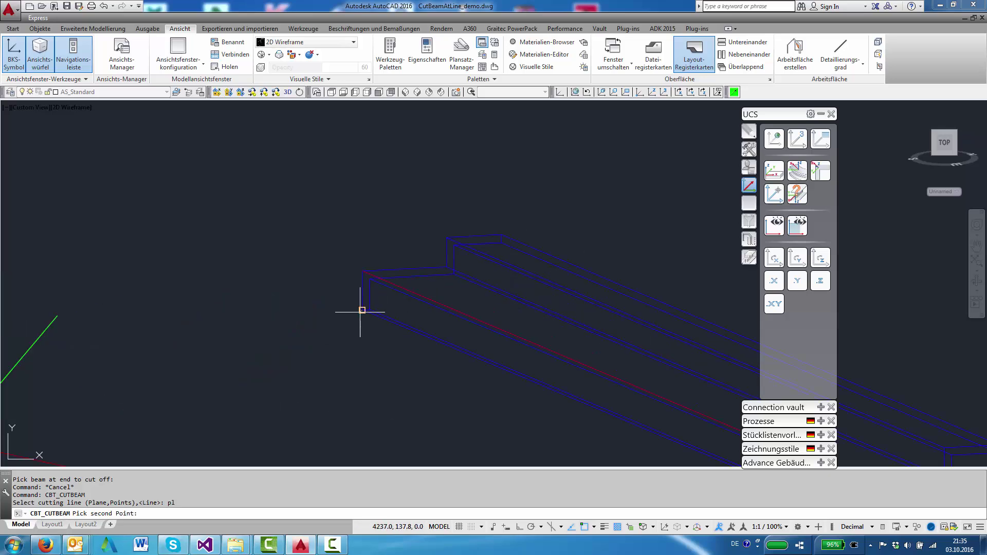
click(502, 233)
scroll(471, 230, down, 3)
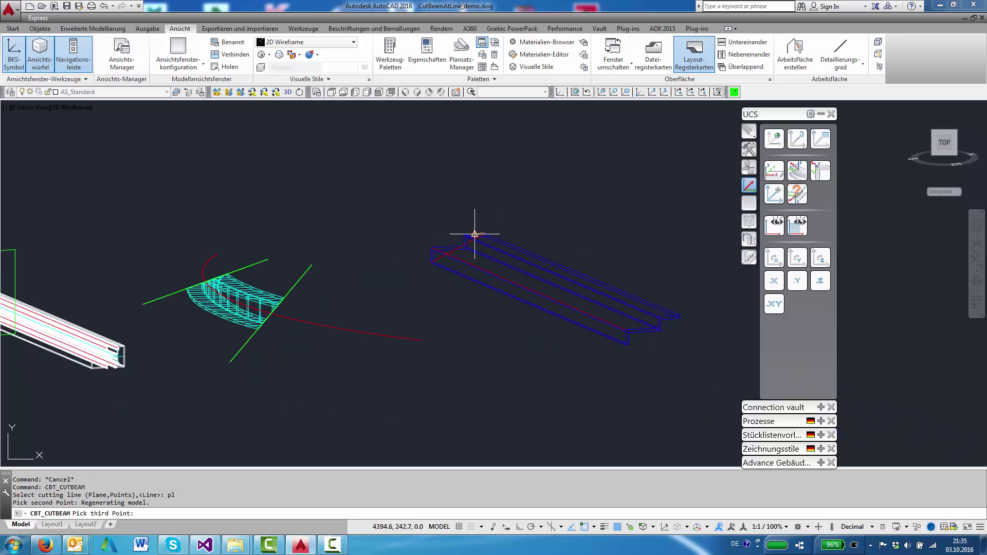
click(657, 318)
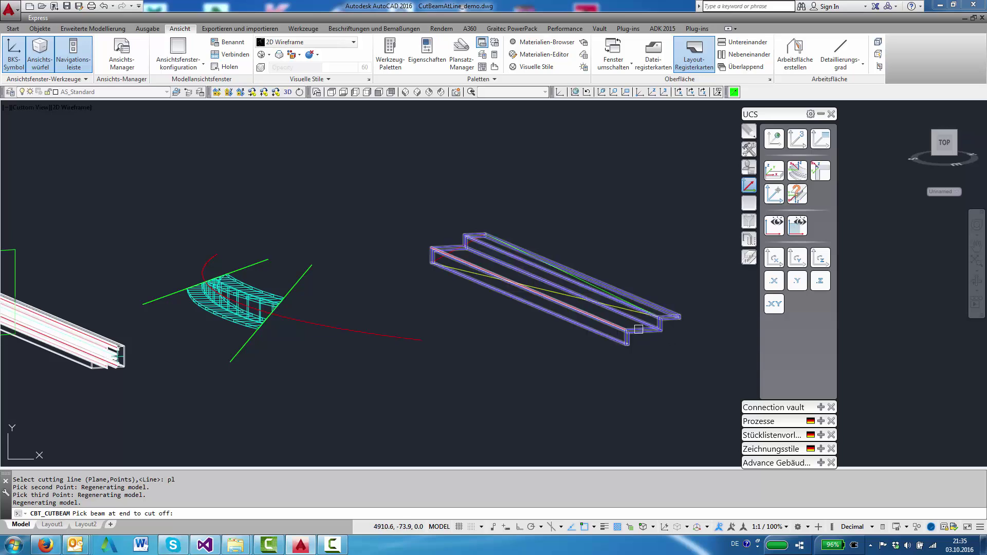
Step: Pick the blue channel beam's end to slice it off diagonally
click(640, 329)
scroll(639, 330, down, 1)
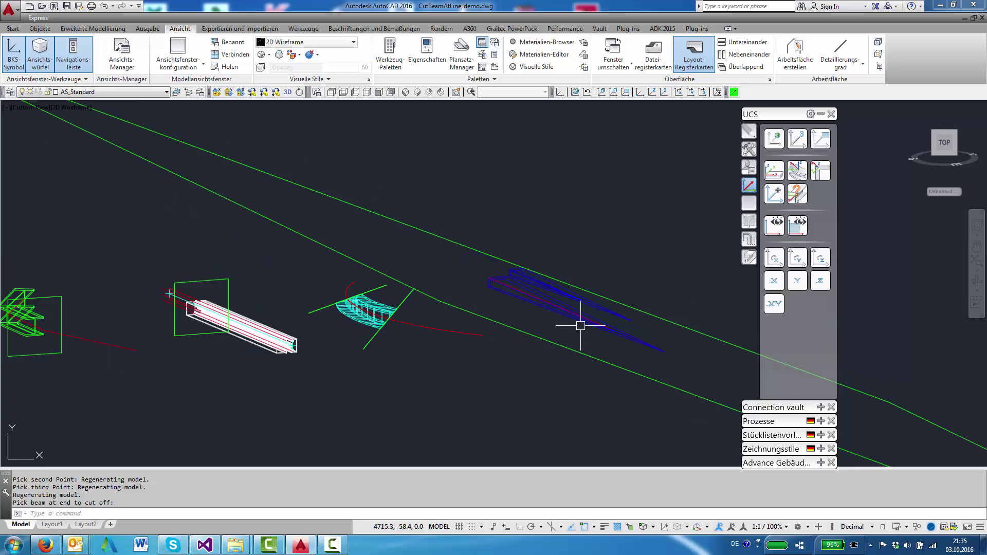
scroll(581, 325, down, 2)
scroll(524, 271, down, 2)
scroll(509, 252, down, 1)
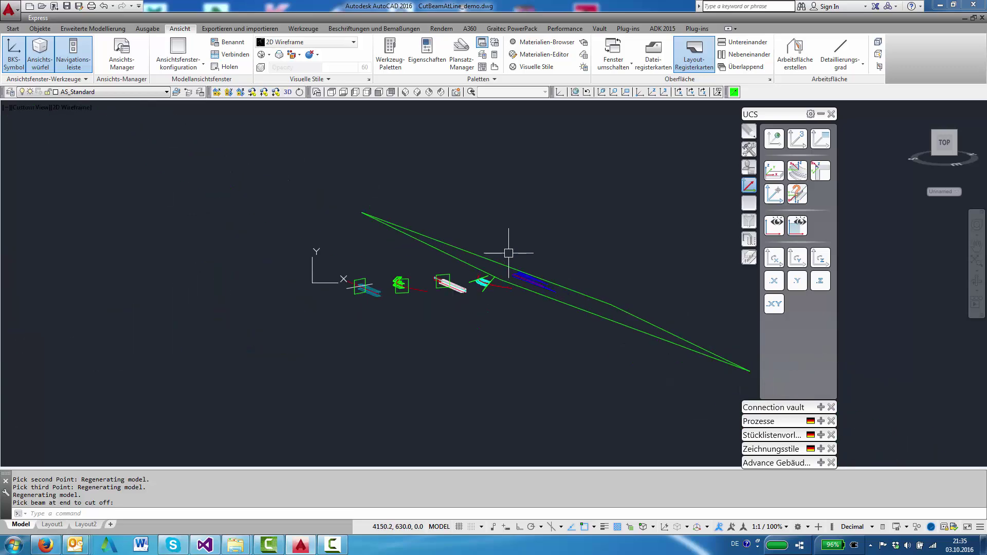